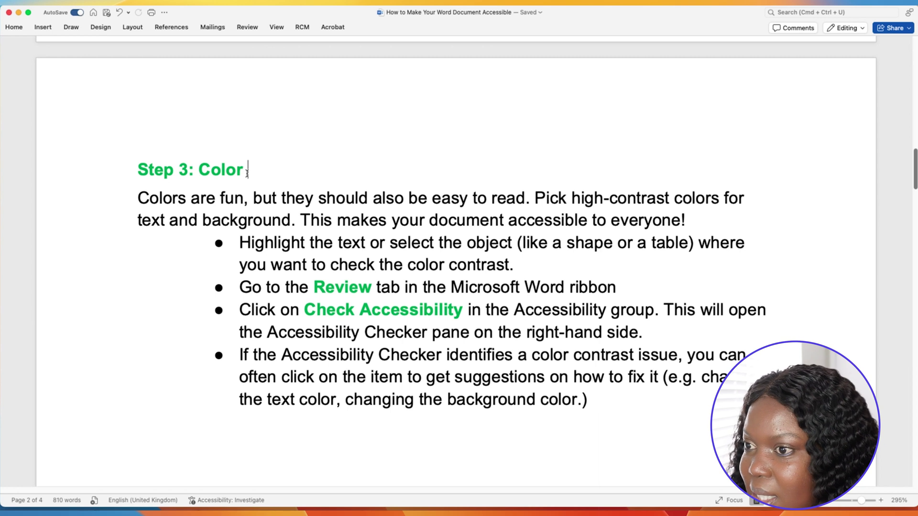
- Select the "Step 3: Color" heading and run the accessibility check to inspect its color contrast
left_click_drag(247, 171, 146, 175)
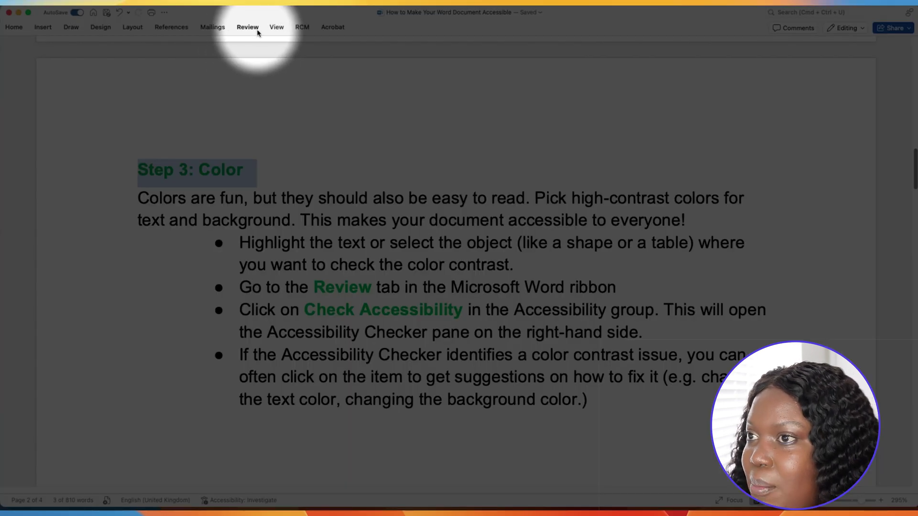
left_click(248, 27)
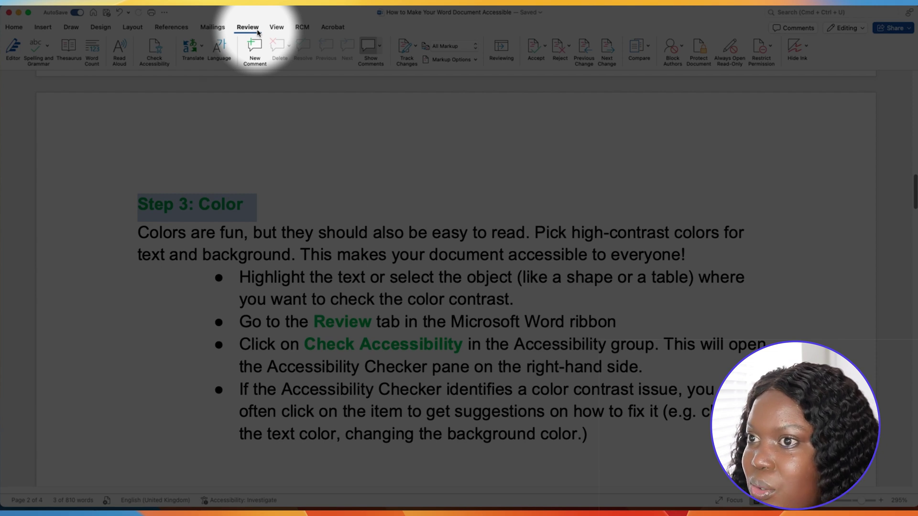
left_click(159, 60)
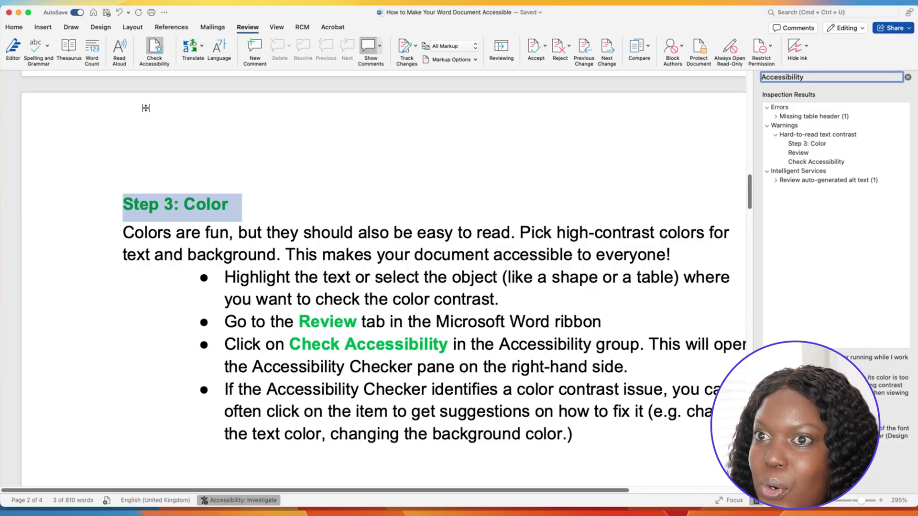
- Recolor the selected "Step 3: Color" heading with a theme font color
left_click(16, 27)
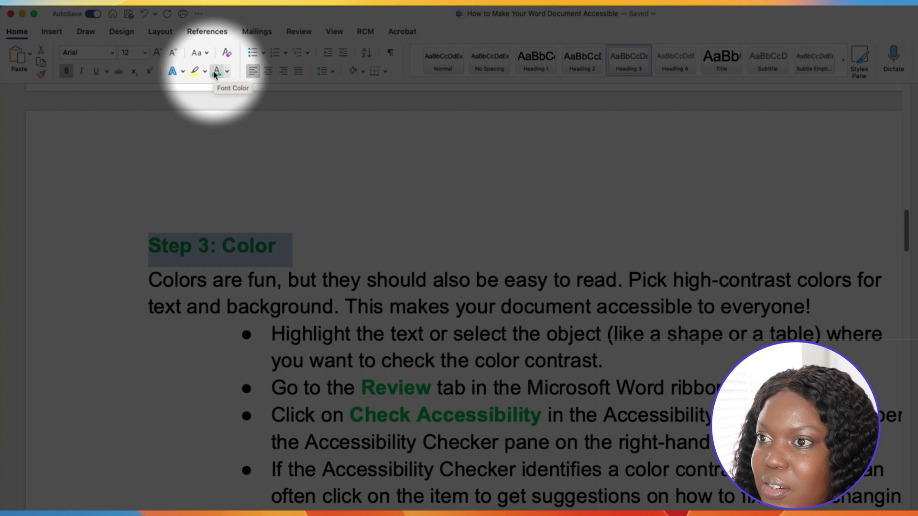
left_click(227, 71)
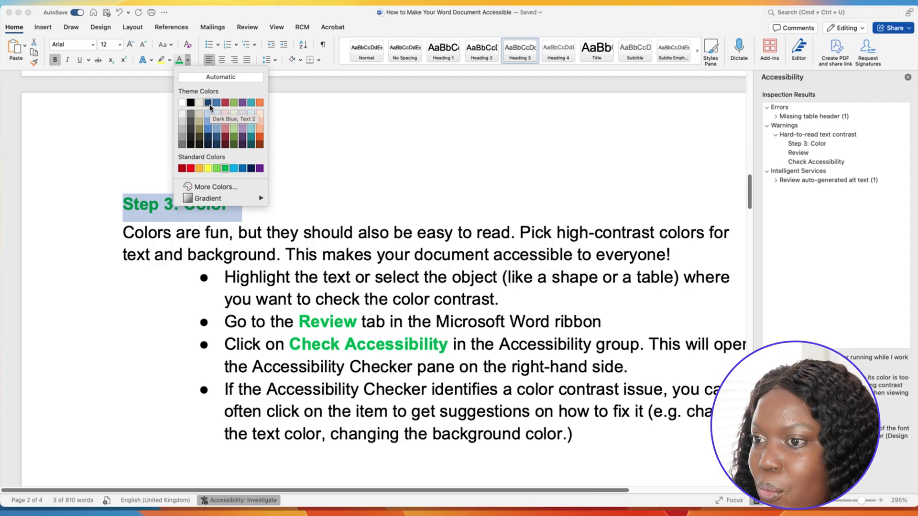
left_click(253, 125)
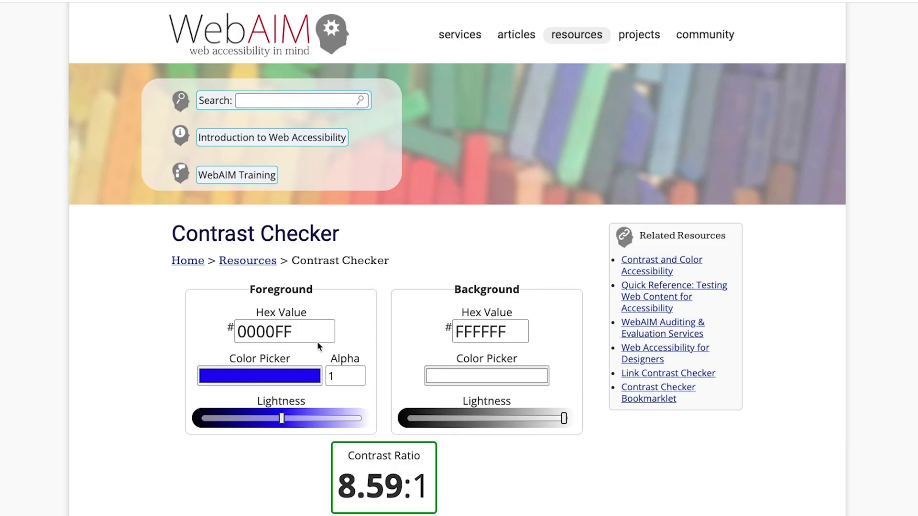
- Switch to the WebAIM Contrast Checker and examine the contrast results for foreground 0000FF on background FFFFFF
left_click(287, 333)
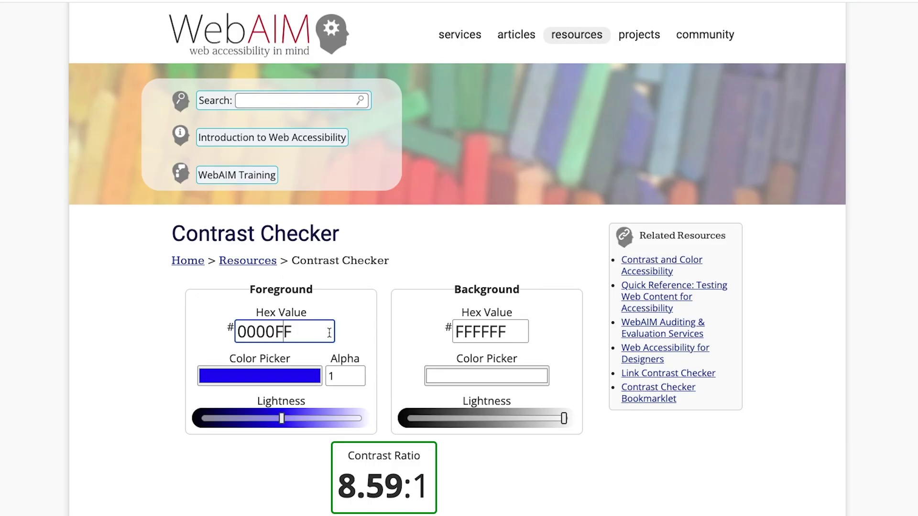
scroll(356, 325, "down", 8)
scroll(356, 321, "down", 4)
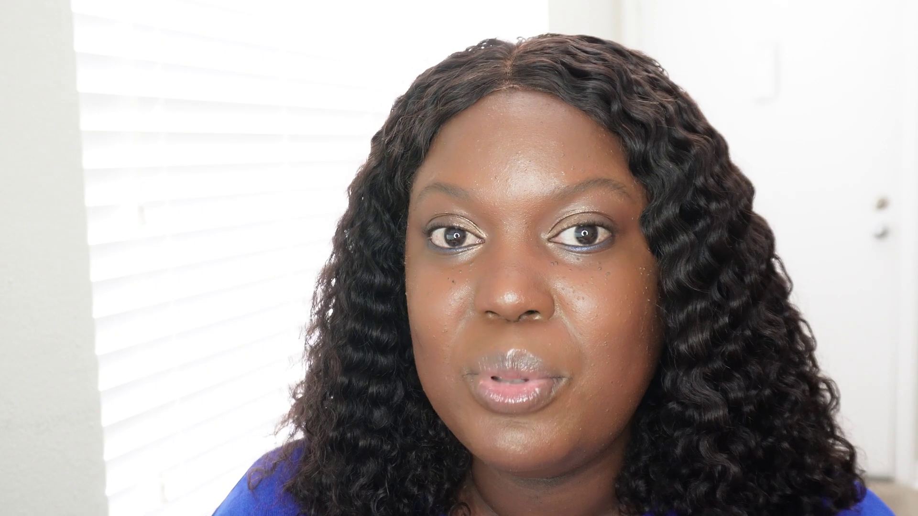
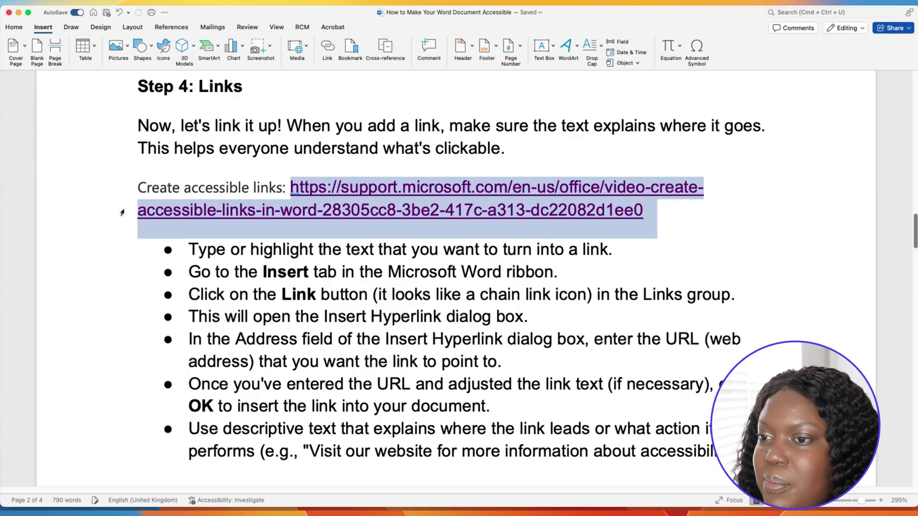
double_click(123, 197)
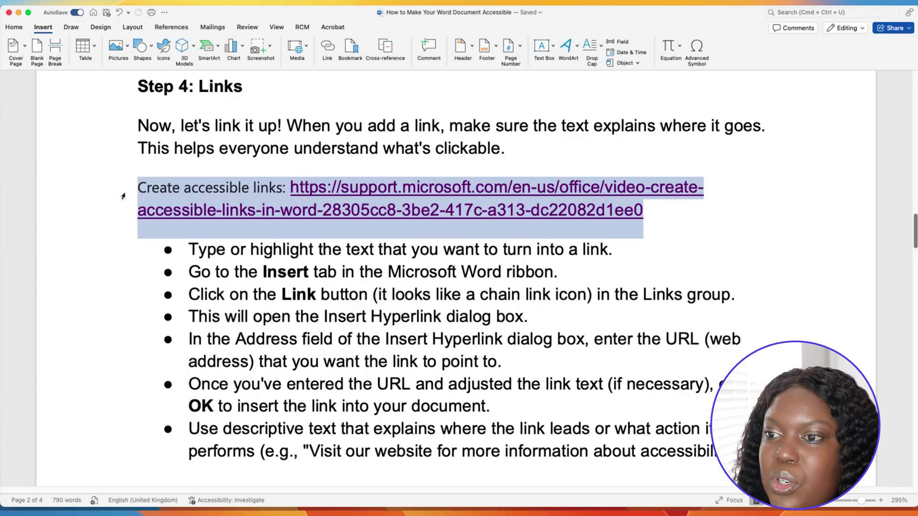
left_click(126, 293)
left_click_drag(136, 189, 651, 209)
left_click(285, 190)
left_click_drag(290, 190, 147, 194)
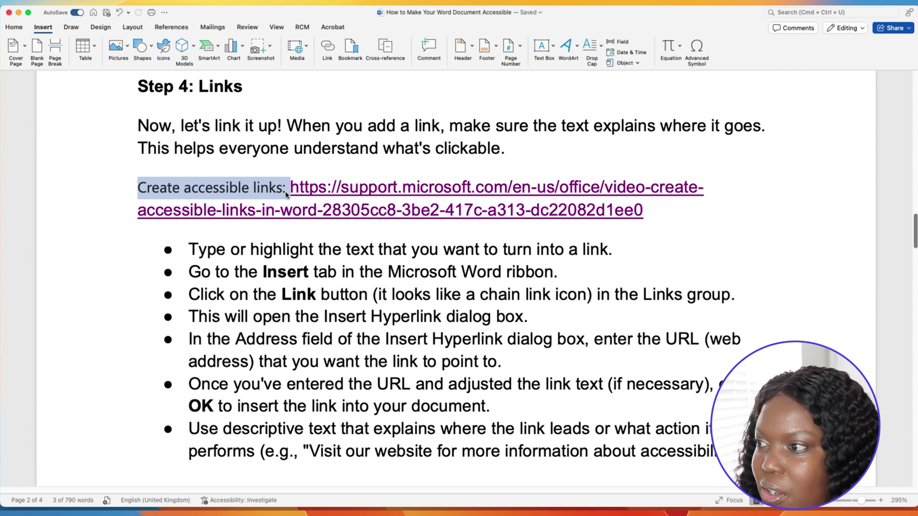
- Copy the full support.microsoft.com URL that follows the "Create accessible links:" text under Step 4
left_click(668, 220)
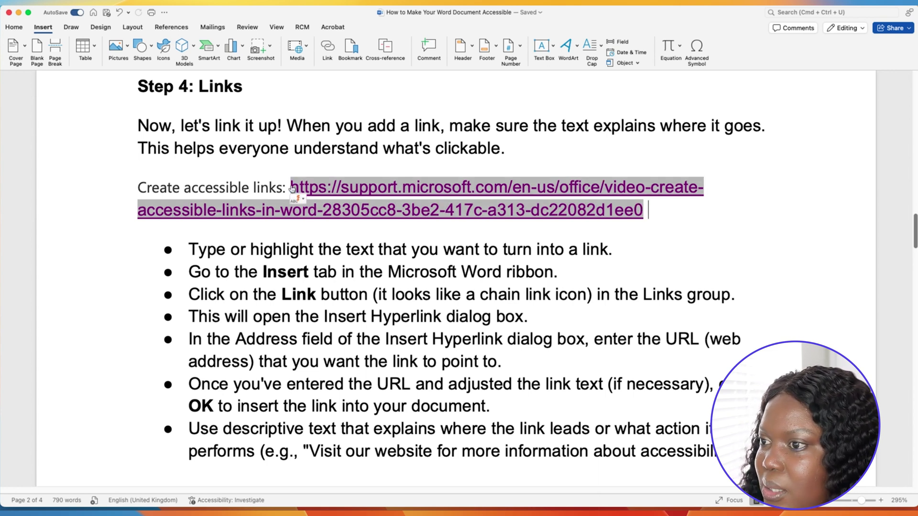
left_click_drag(646, 210, 290, 187)
key("super+c")
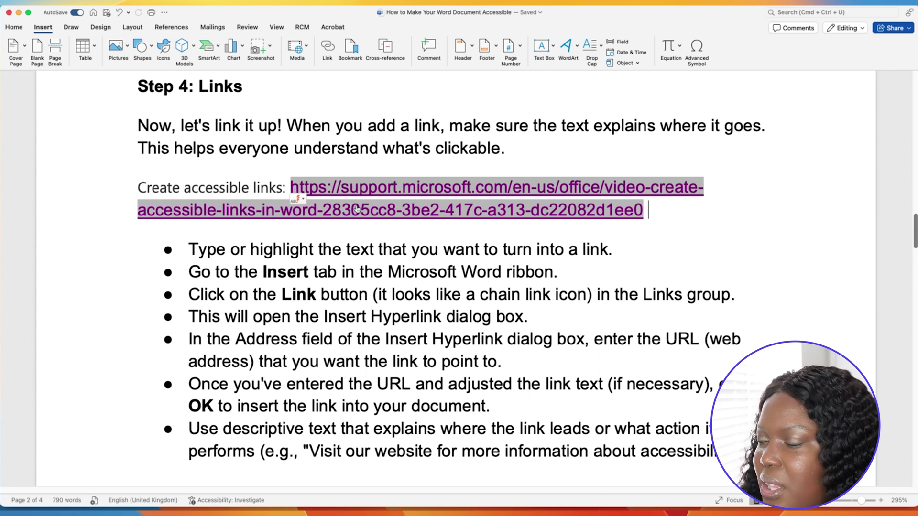
left_click(666, 217)
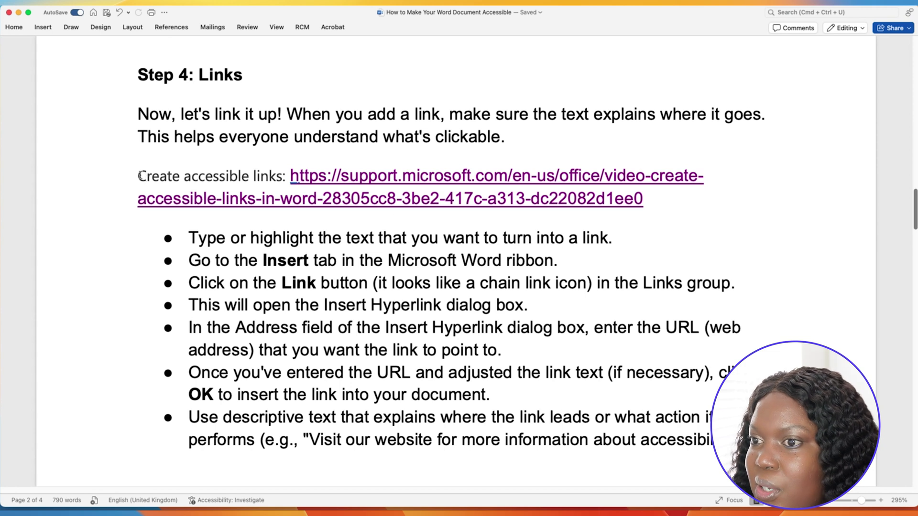
- Turn the text "Create accessible links" into a hyperlink with the copied support.microsoft.com URL as its web address
left_click_drag(138, 175, 262, 177)
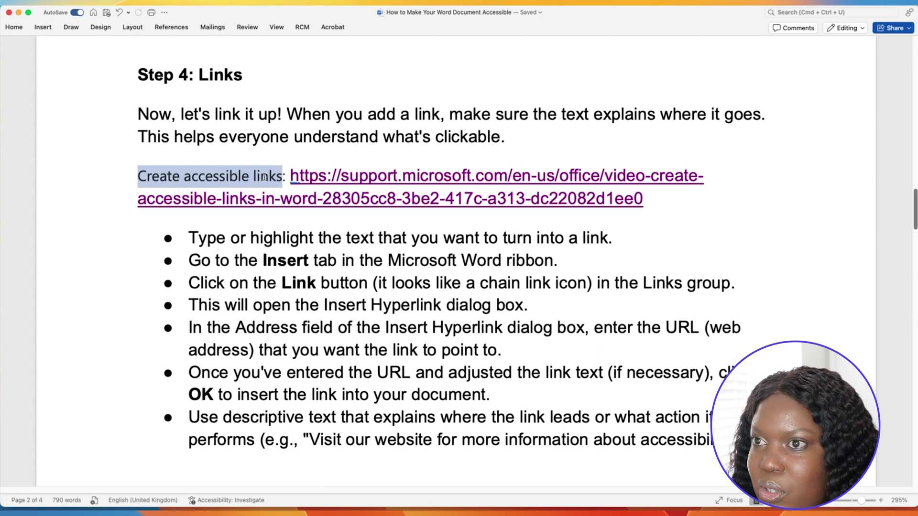
left_click_drag(264, 177, 264, 177)
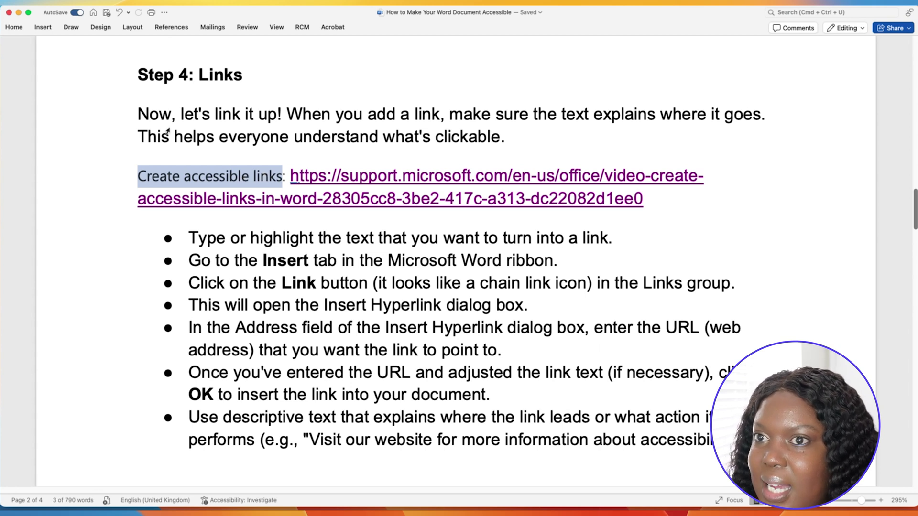
left_click(43, 27)
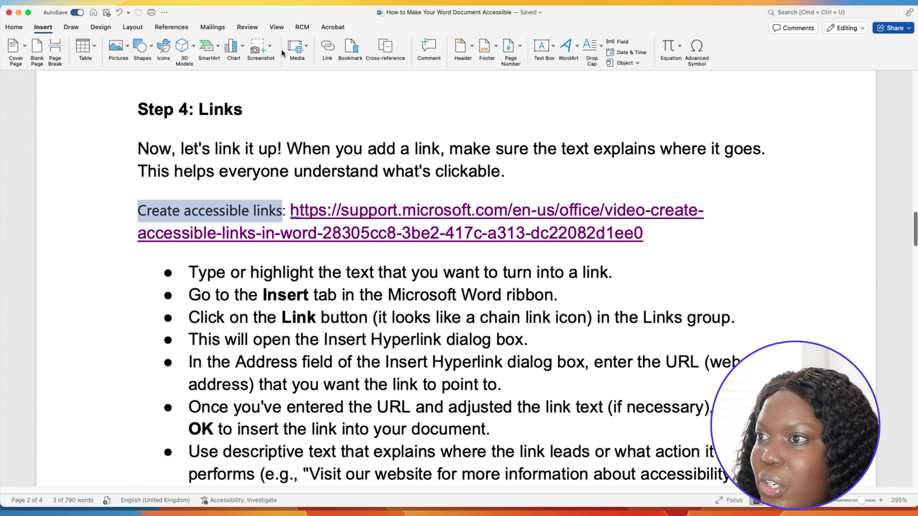
left_click(328, 48)
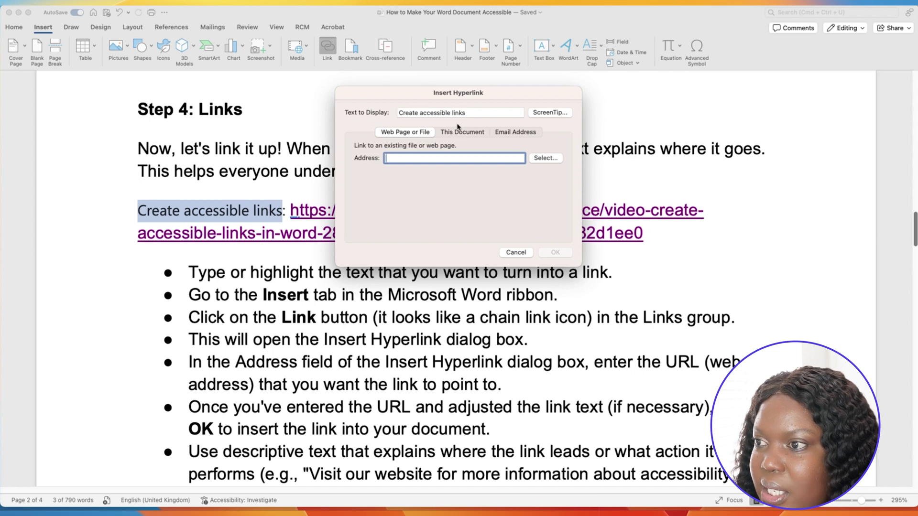
right_click(398, 158)
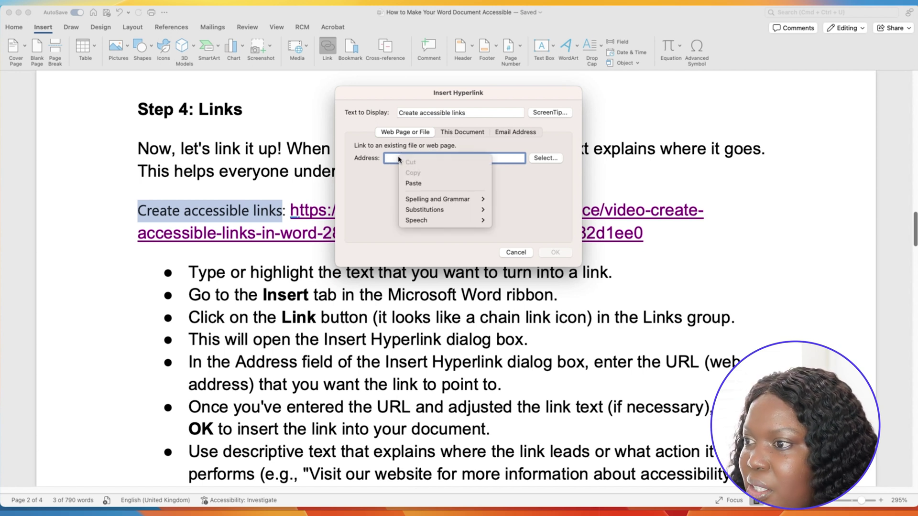
left_click(414, 183)
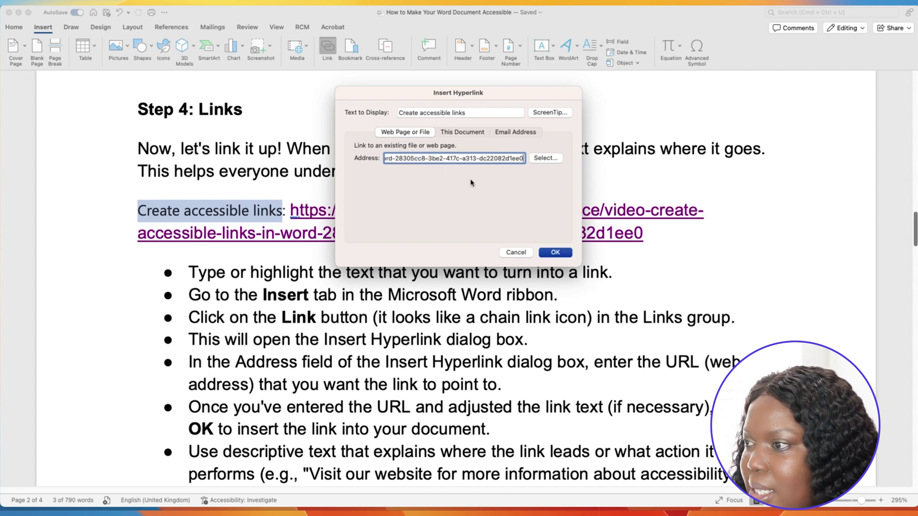
left_click(552, 253)
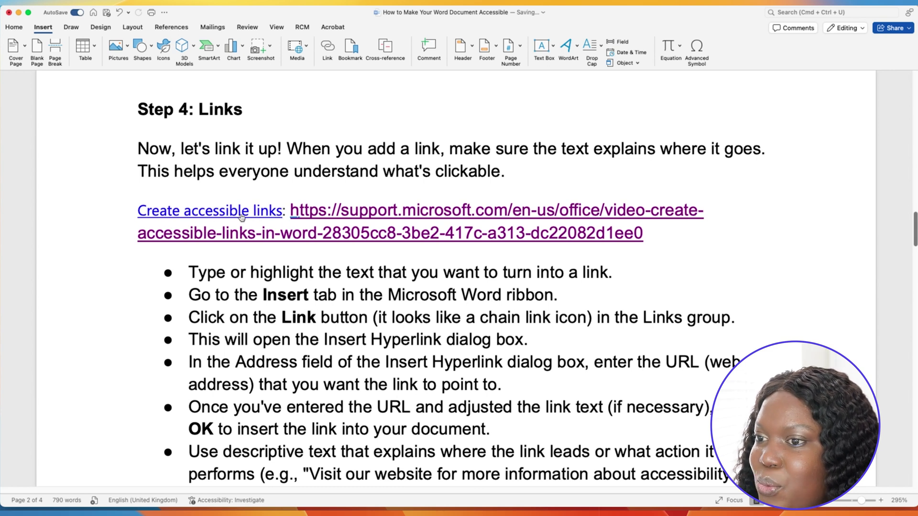
- Remove the raw URL, the colon and one empty line after the "Create accessible links" hyperlink
mouse_move(142, 216)
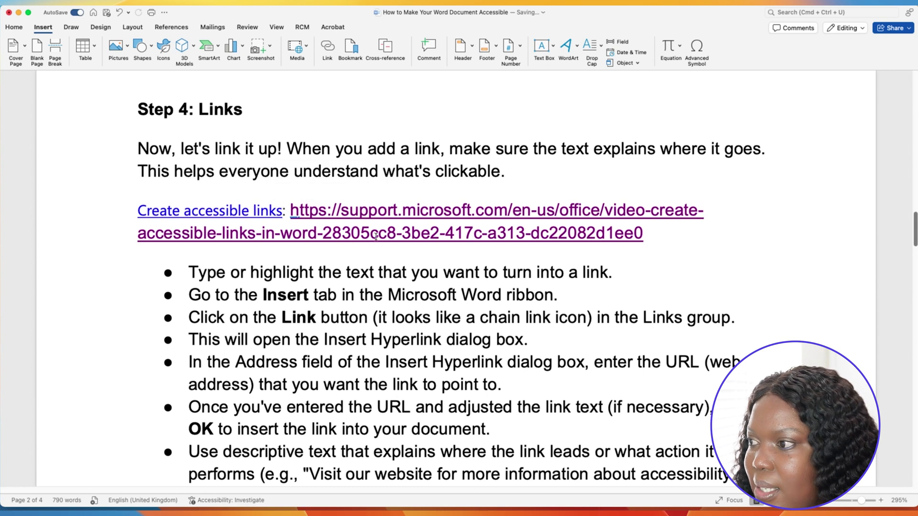
left_click(119, 13)
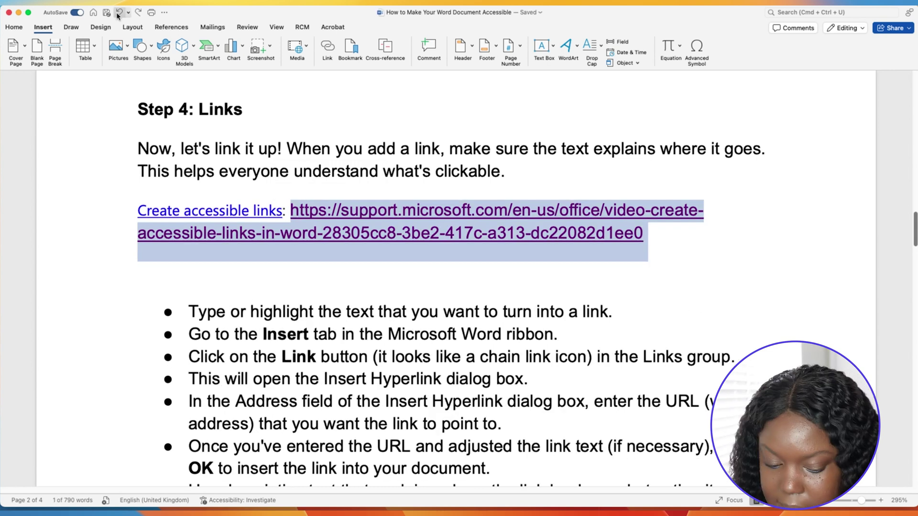
left_click(119, 12)
left_click(119, 13)
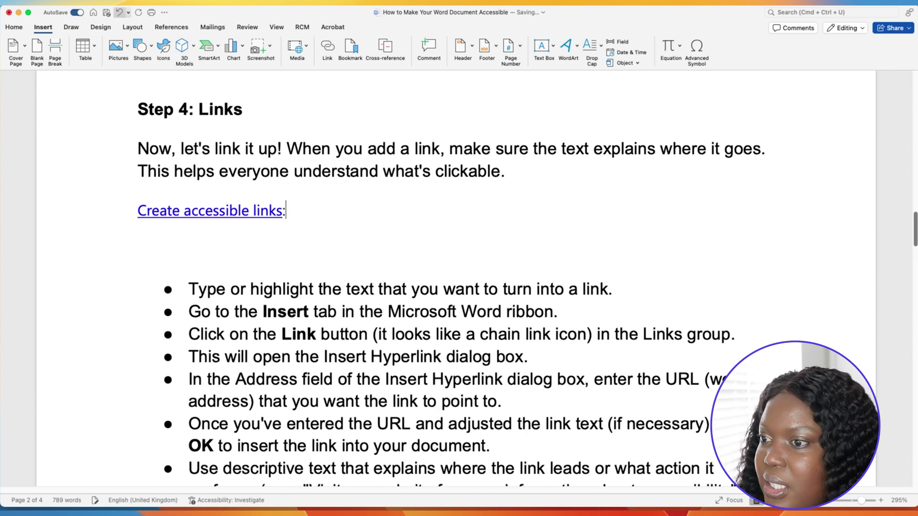
left_click(192, 248)
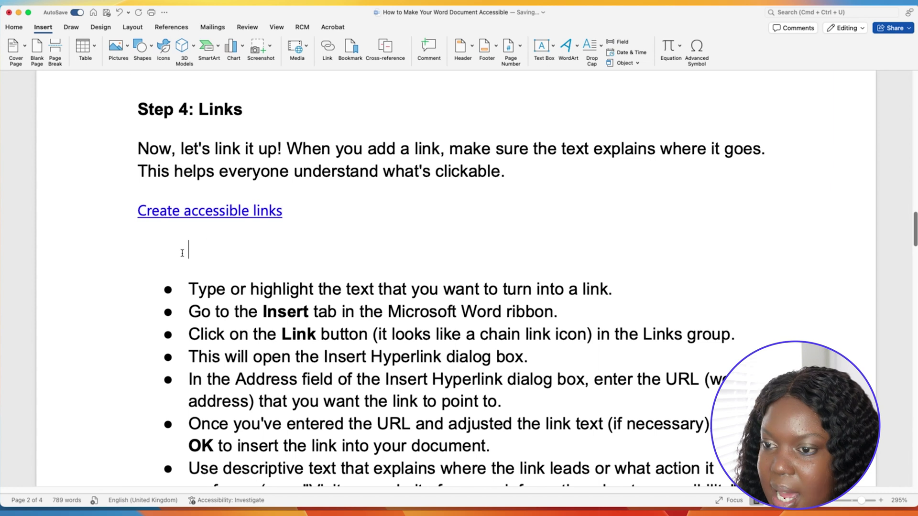
key("BackSpace")
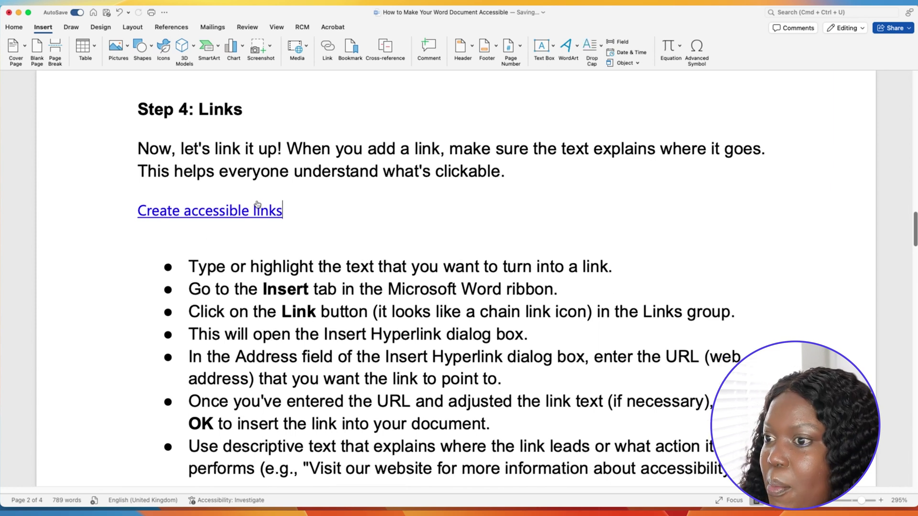
right_click(244, 212)
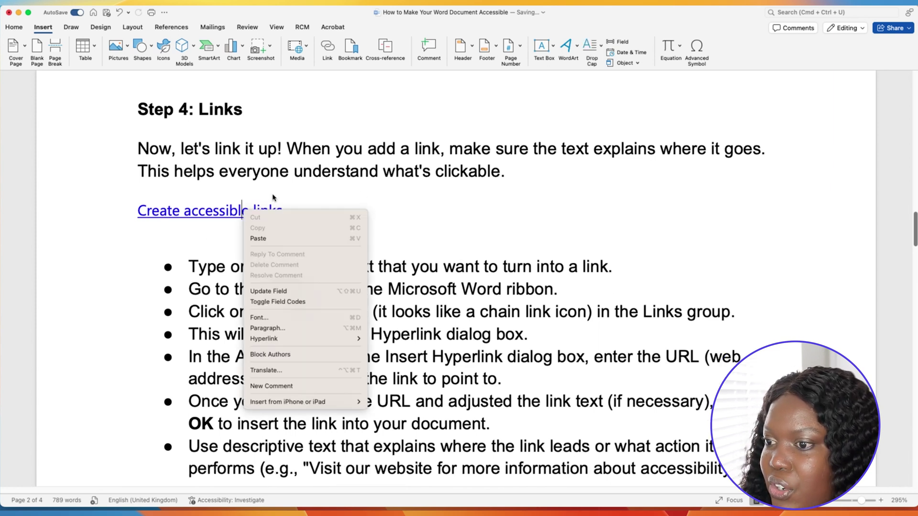
left_click(300, 191)
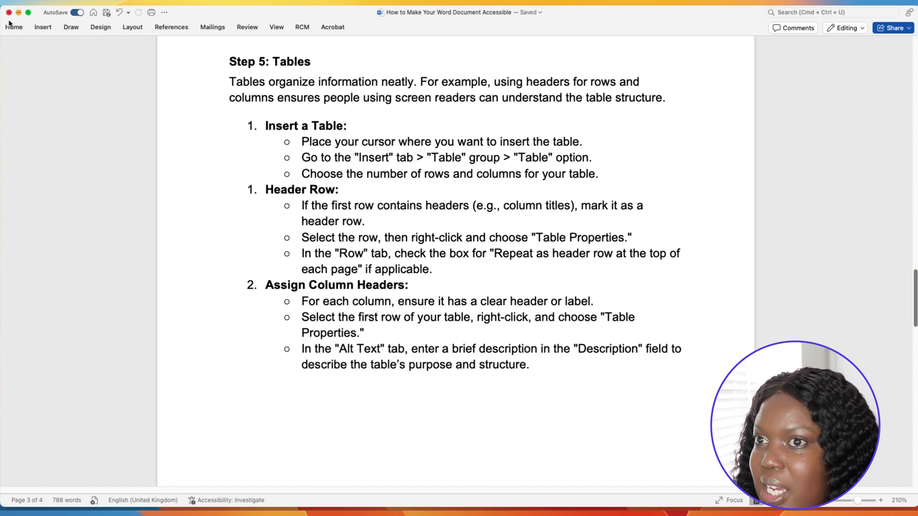
- Insert a table with two columns and three rows below the Step 5: Tables instructions
left_click(44, 30)
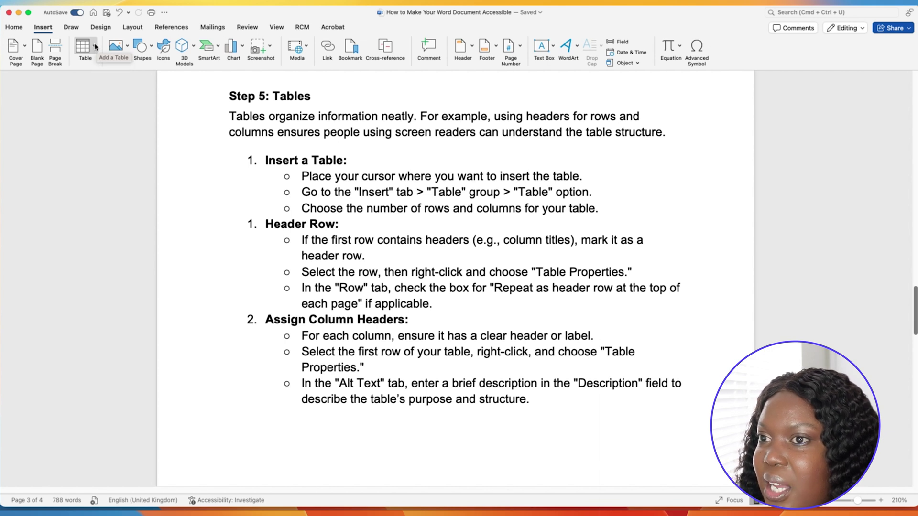
left_click(95, 46)
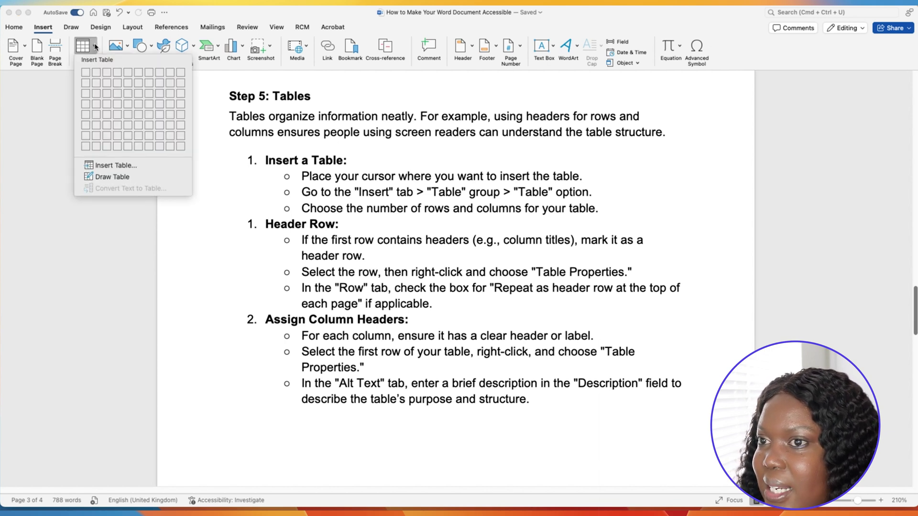
left_click(100, 96)
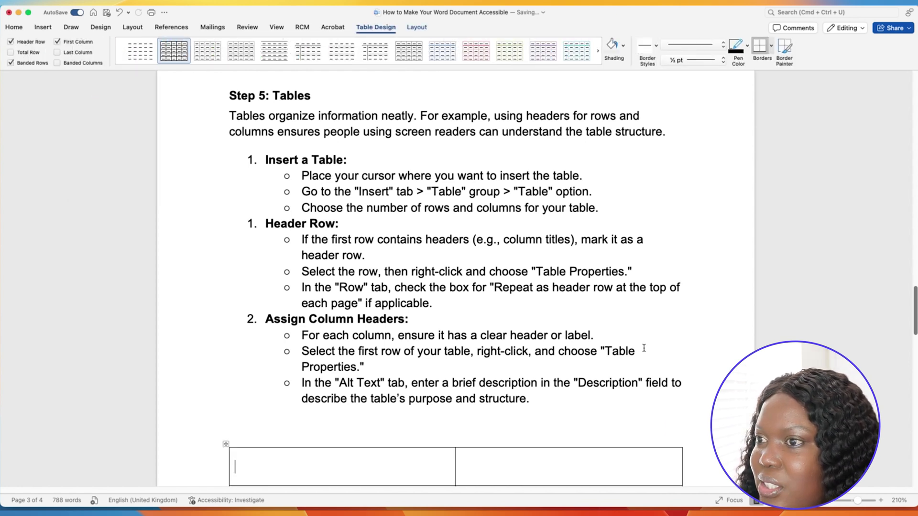
scroll(644, 342, "down", 1)
scroll(644, 343, "down", 4)
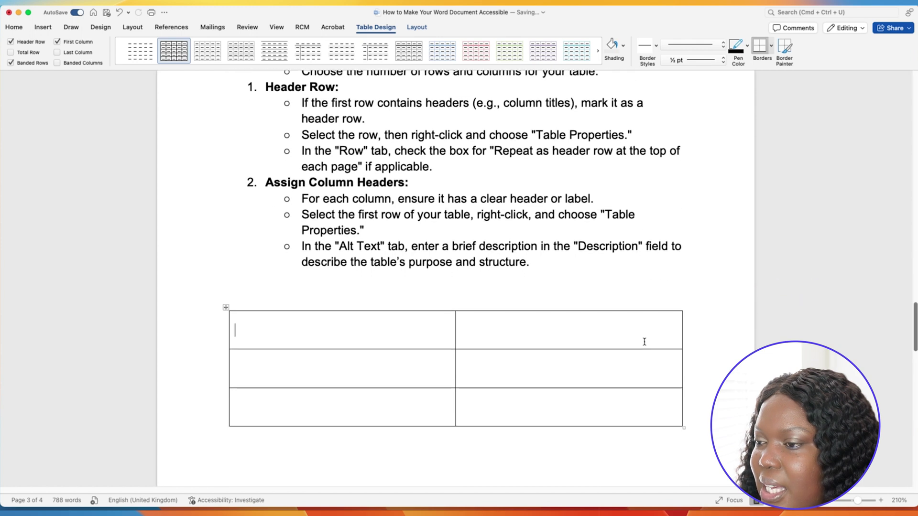
key("super+alt+r")
scroll(702, 296, "up", 2)
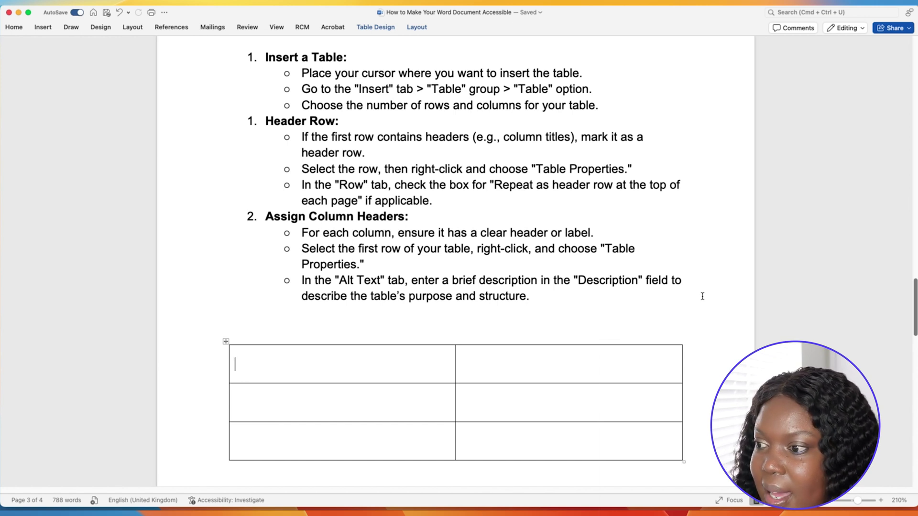
- Enter the column headers "Mac" and "PC" in the first row of the new table
left_click(327, 369)
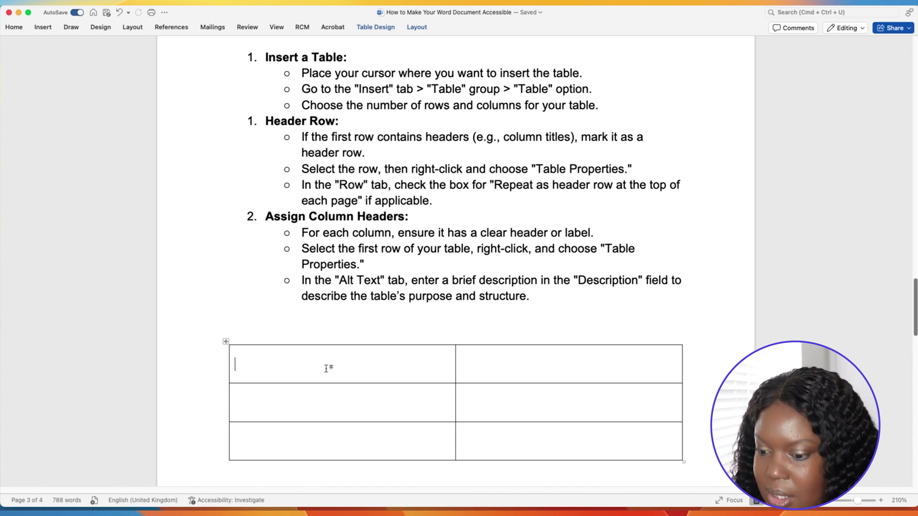
type("Mac")
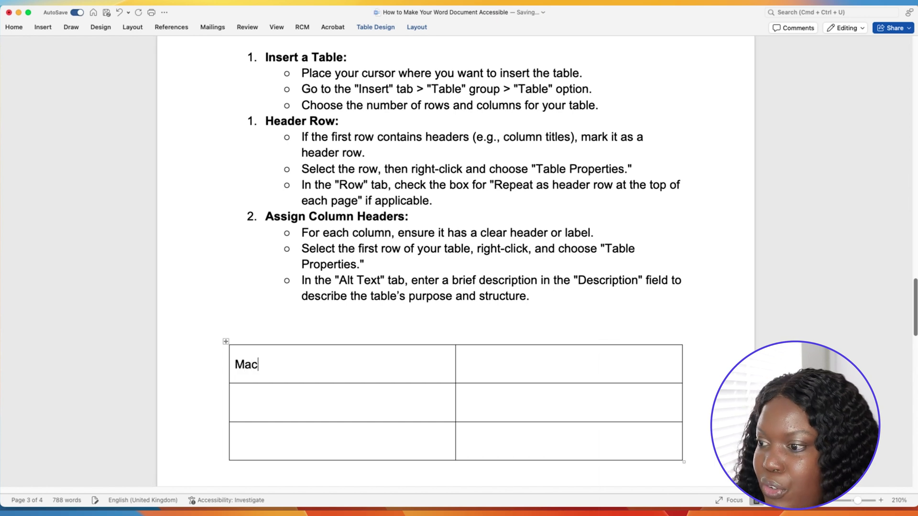
left_click(583, 372)
scroll(583, 372, "down", 1)
type("PC")
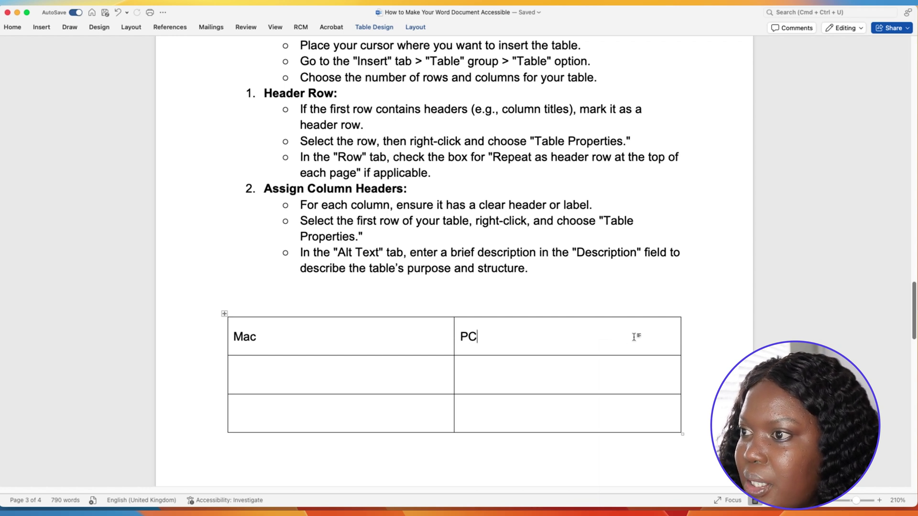
- Set the Mac/PC row to repeat as header row at the top of each page in its table properties
left_click_drag(634, 337, 386, 332)
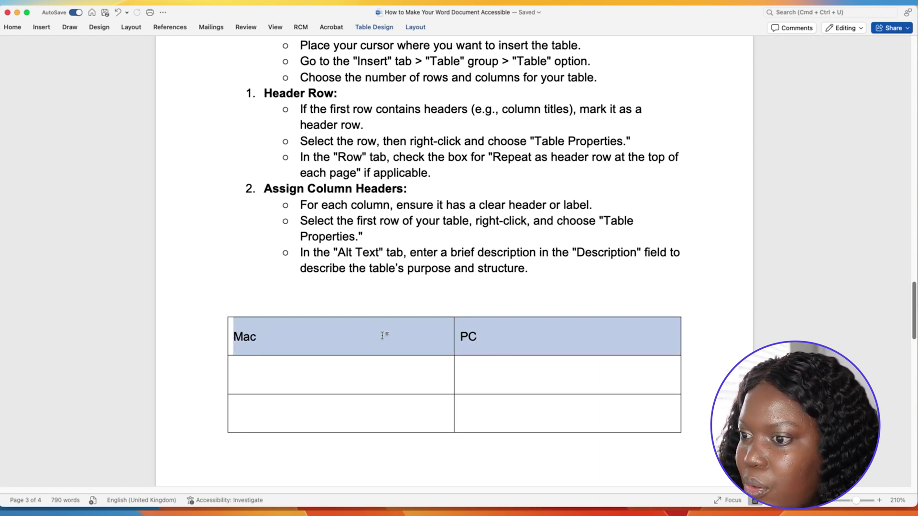
right_click(324, 336)
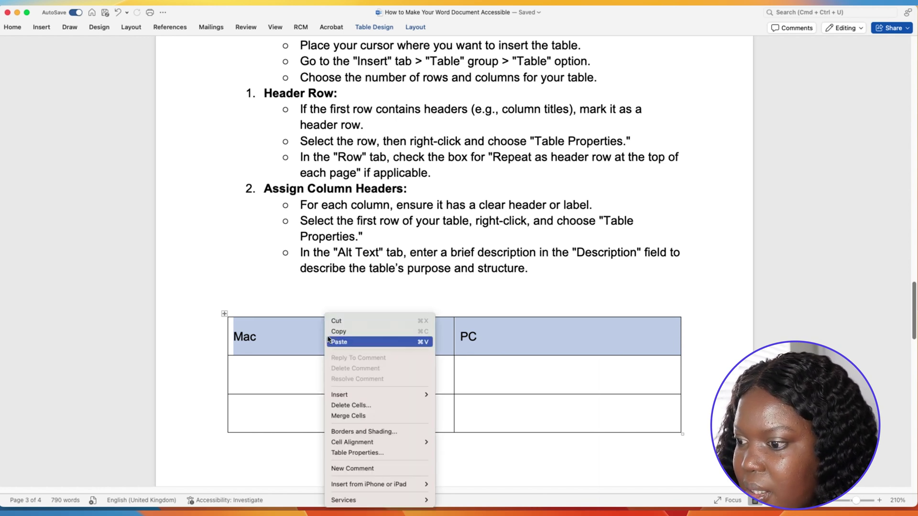
left_click(362, 453)
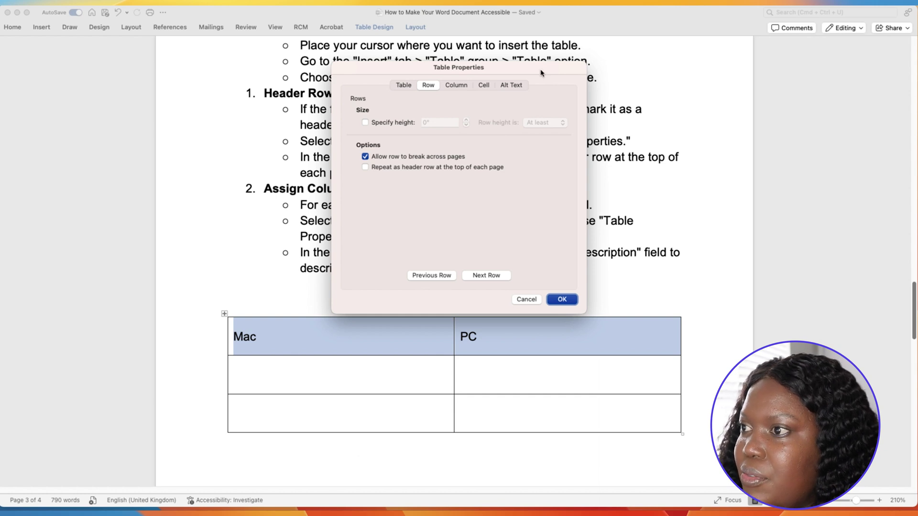
left_click(365, 168)
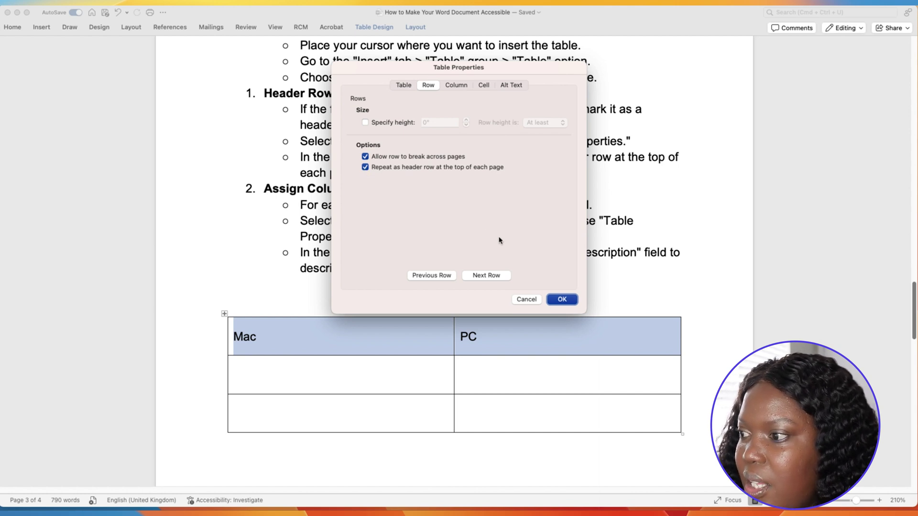
left_click(567, 300)
left_click(567, 300)
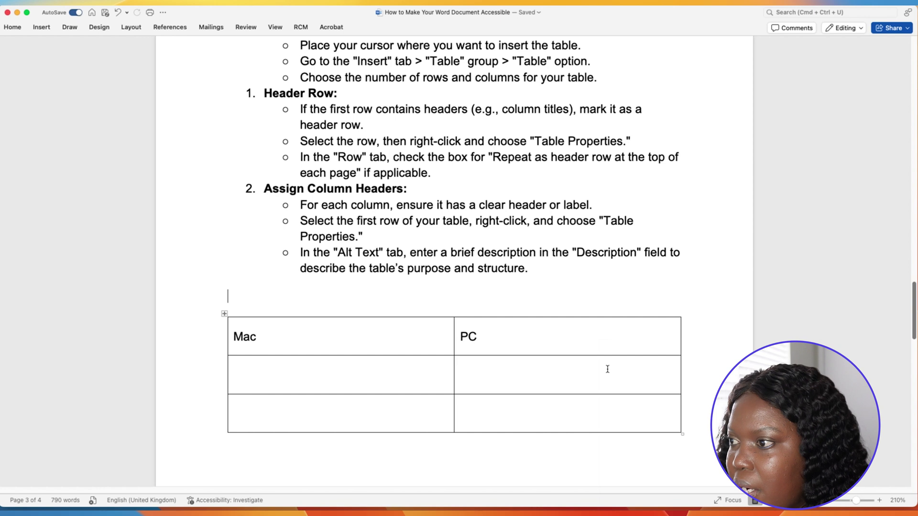
- Open the table properties for the two empty cells below the PC header and view the column settings
left_click(607, 369)
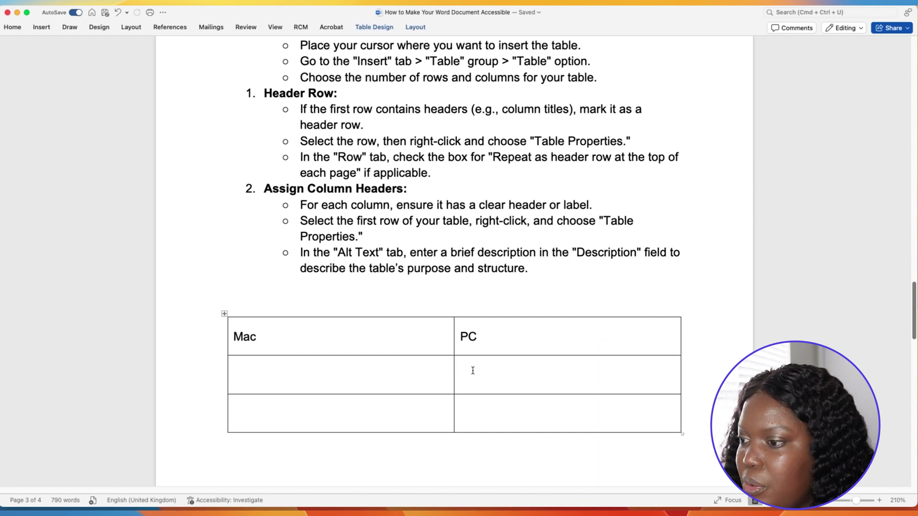
left_click_drag(467, 371, 516, 411)
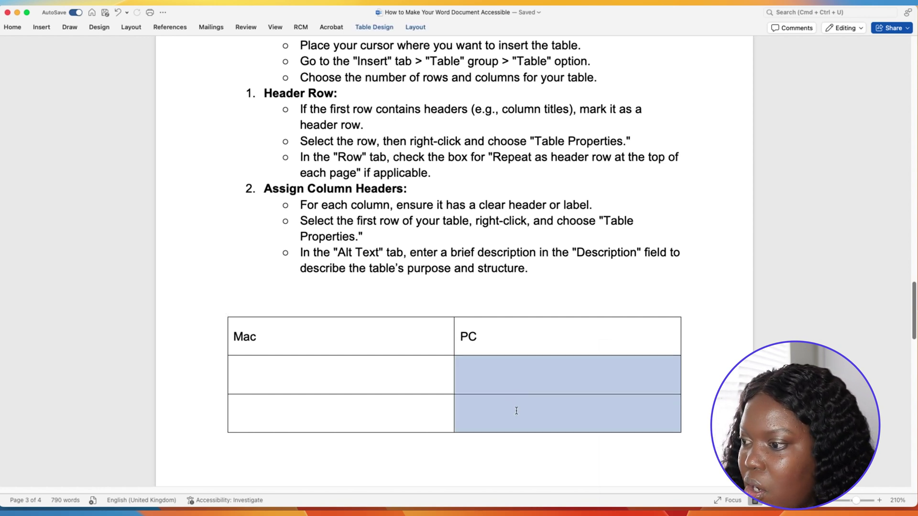
right_click(525, 367)
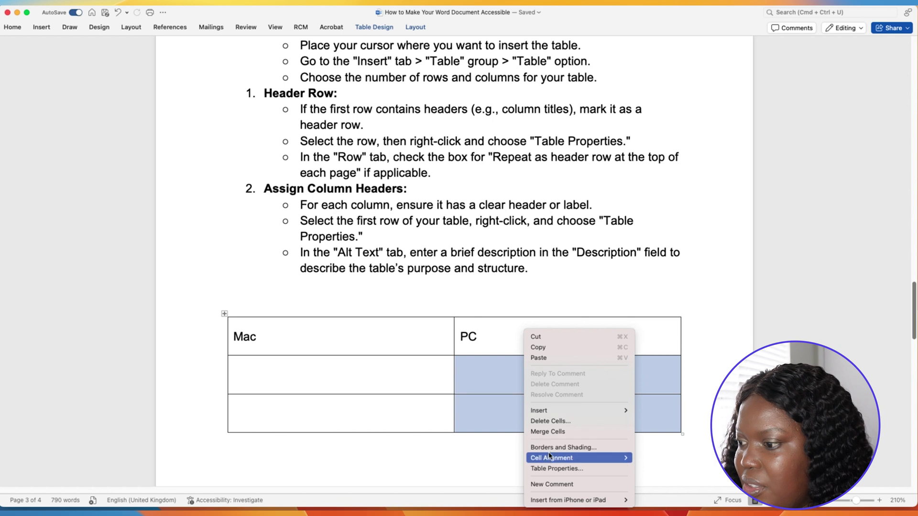
left_click(569, 468)
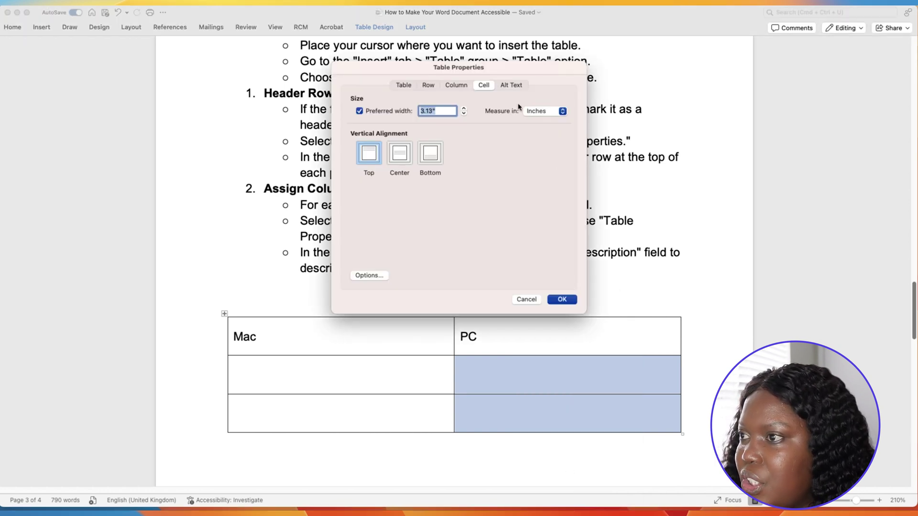
left_click(456, 85)
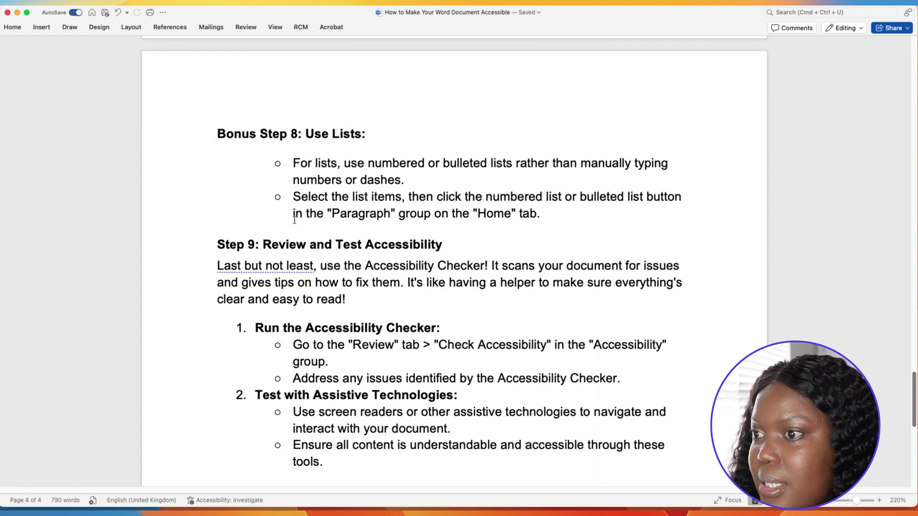
- Reformat the two list items under Bonus Step 8: Use Lists with the standard solid round bullets
left_click_drag(407, 181, 304, 167)
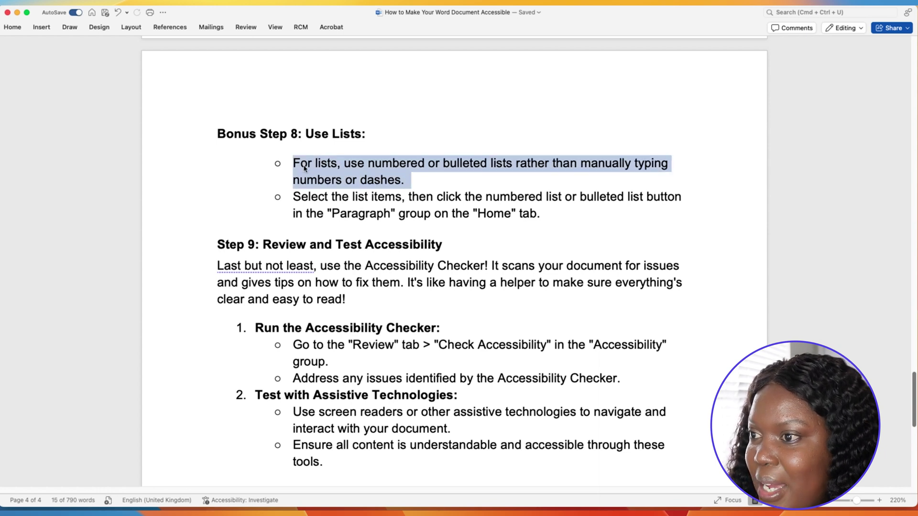
key("shift+Down")
key("shift+Down")
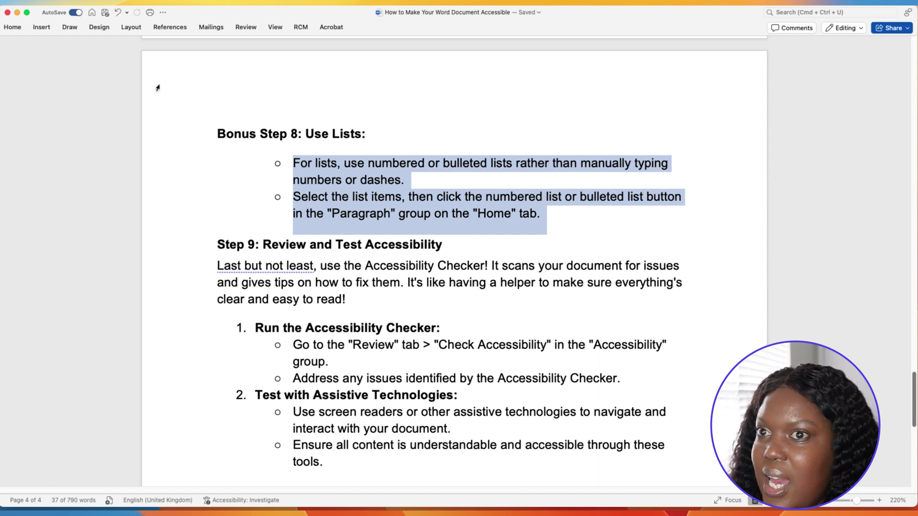
left_click(14, 27)
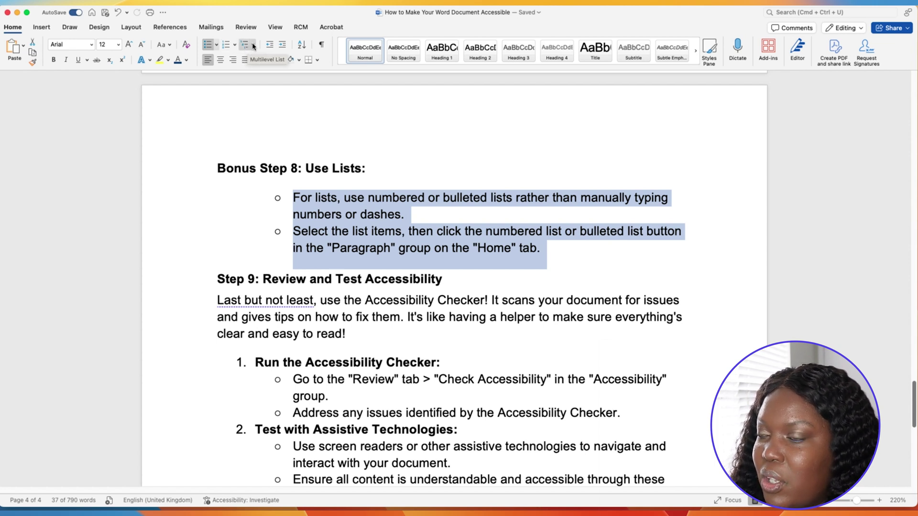
left_click(205, 46)
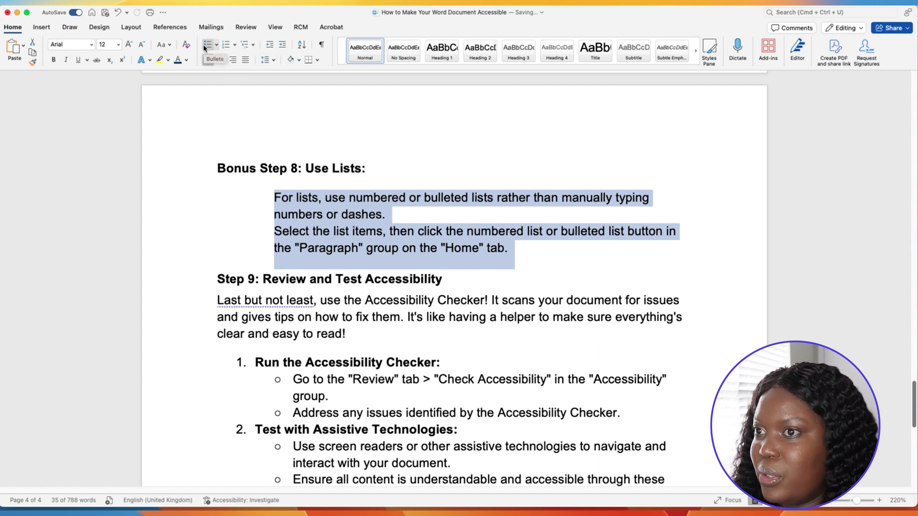
left_click(205, 45)
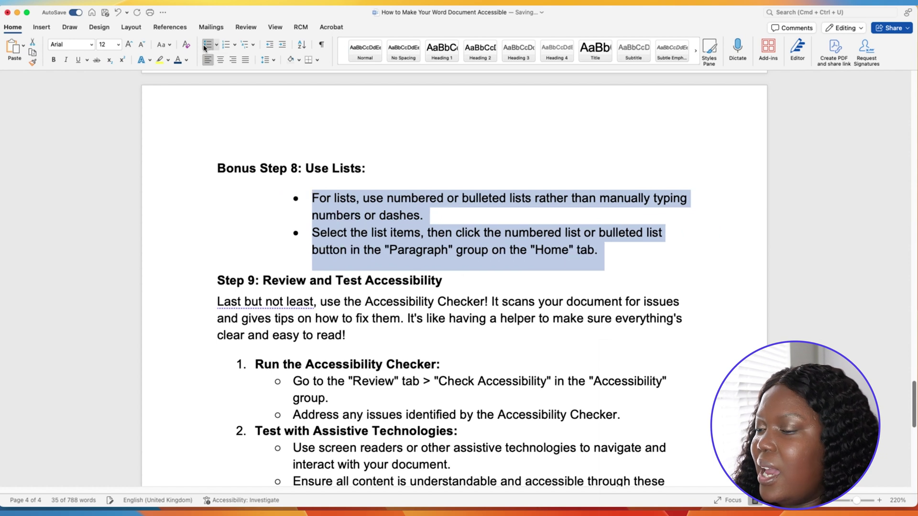
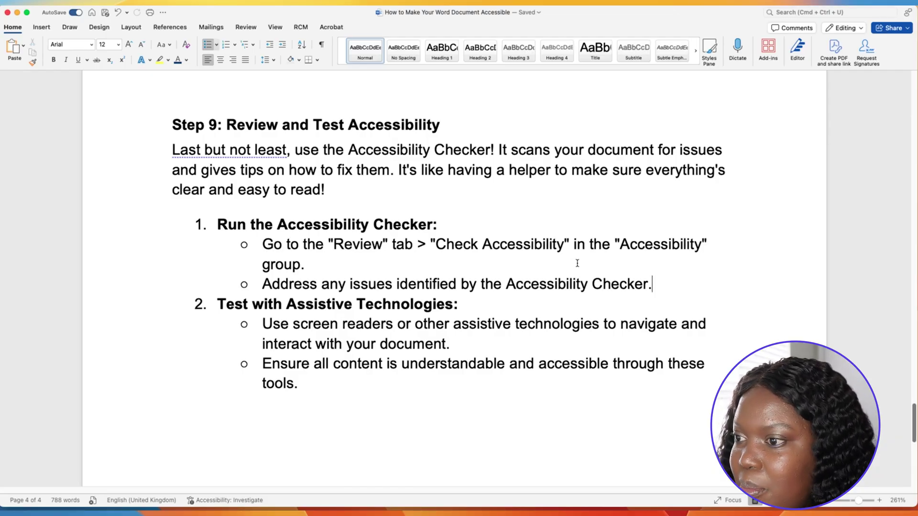
- Run the accessibility check and go to image1.jpg under the "Review auto-generated alt text" result
left_click(246, 28)
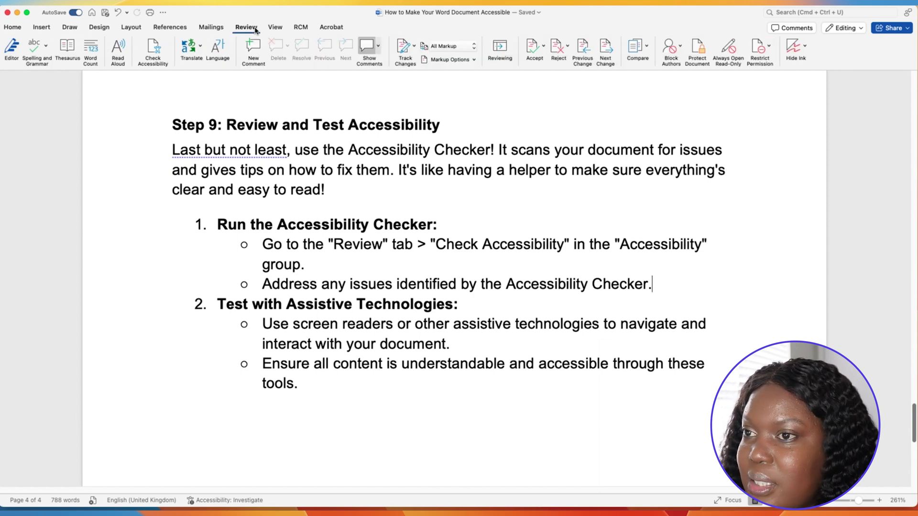
left_click(154, 52)
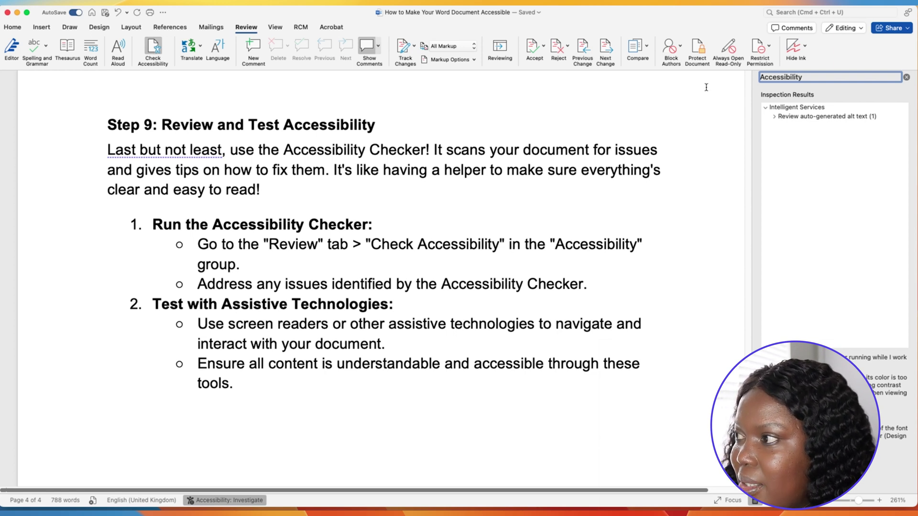
left_click(774, 117)
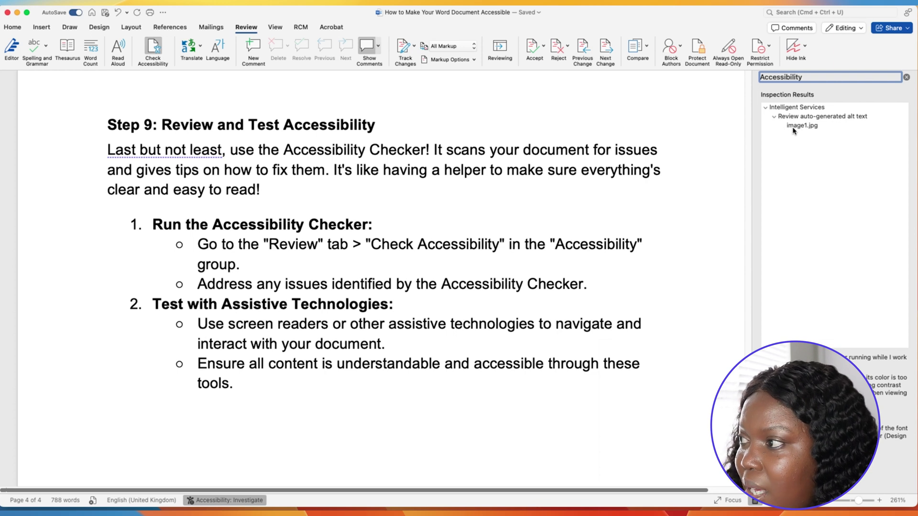
left_click(811, 126)
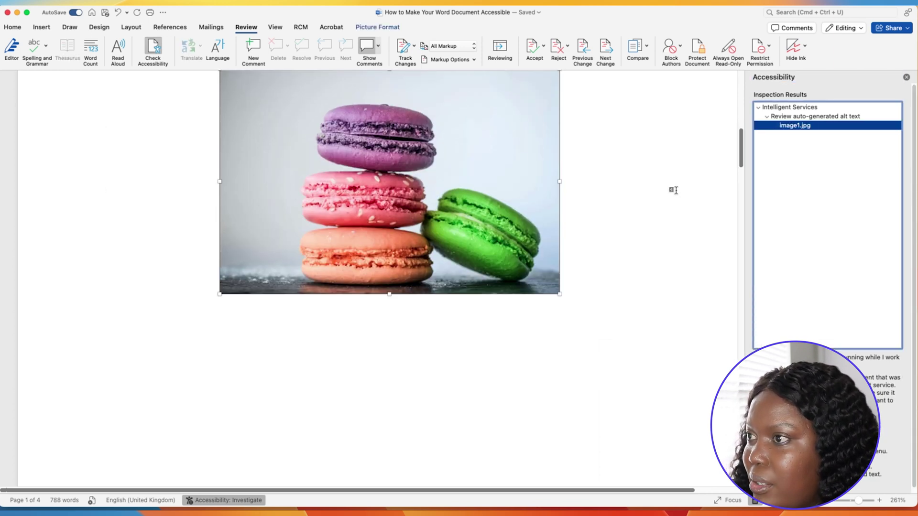
scroll(674, 190, "up", 2)
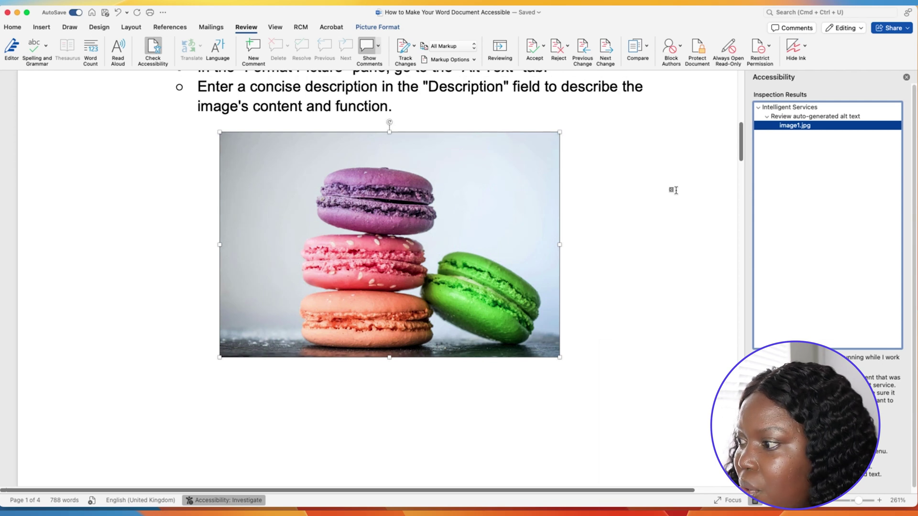